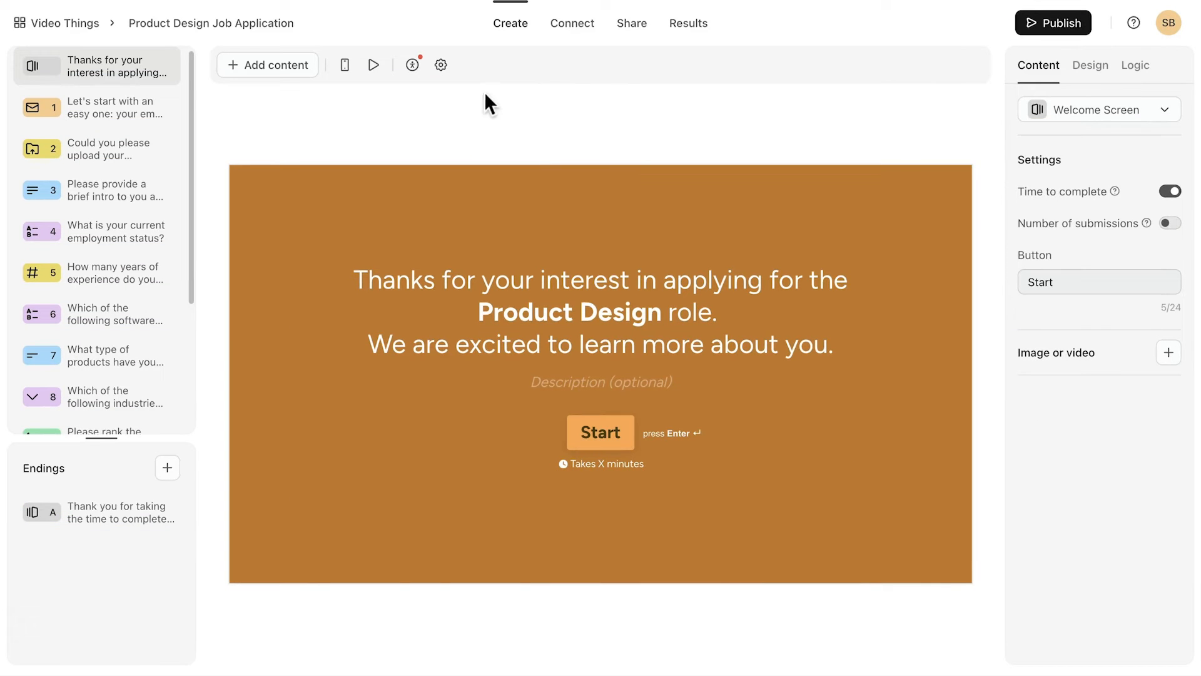
Bring up Access & Scheduling and toggle 'Open this form to new responses' off then back on.
click(441, 65)
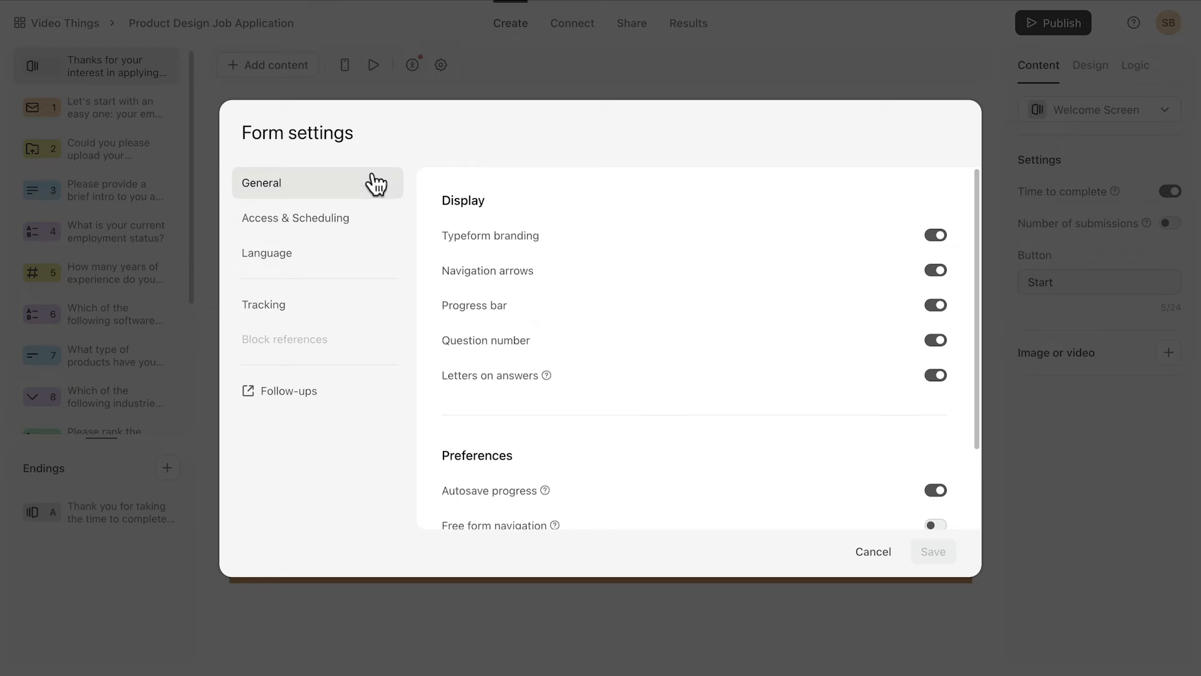
click(352, 225)
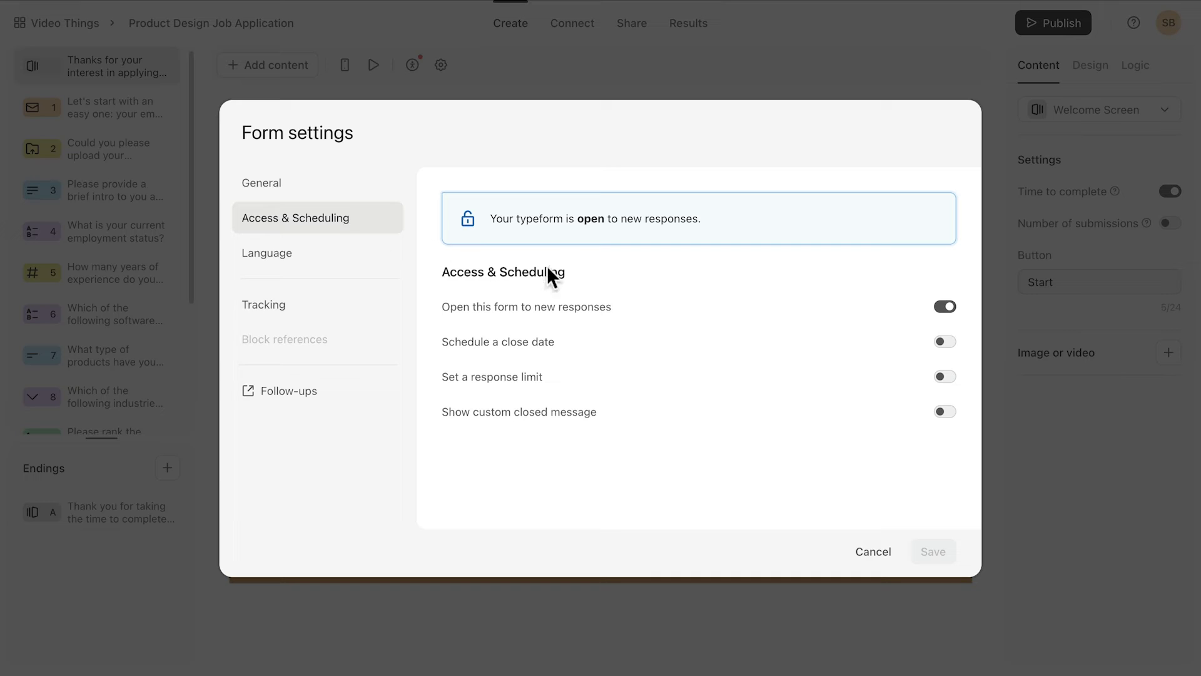
click(945, 306)
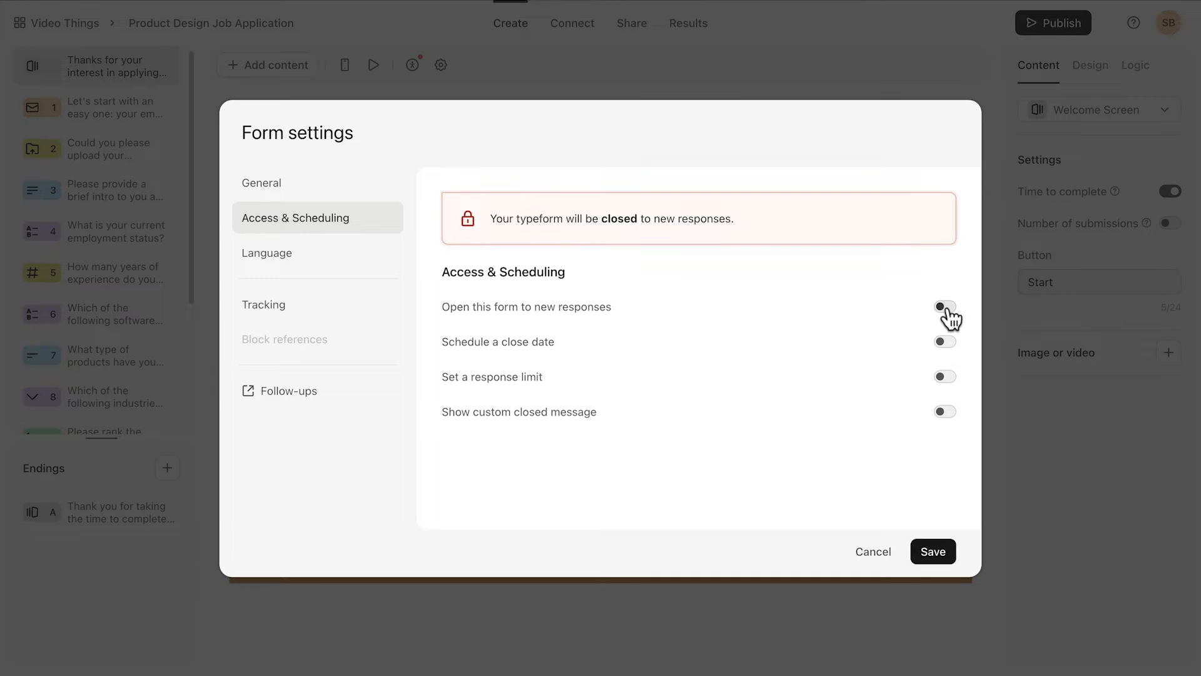
click(945, 307)
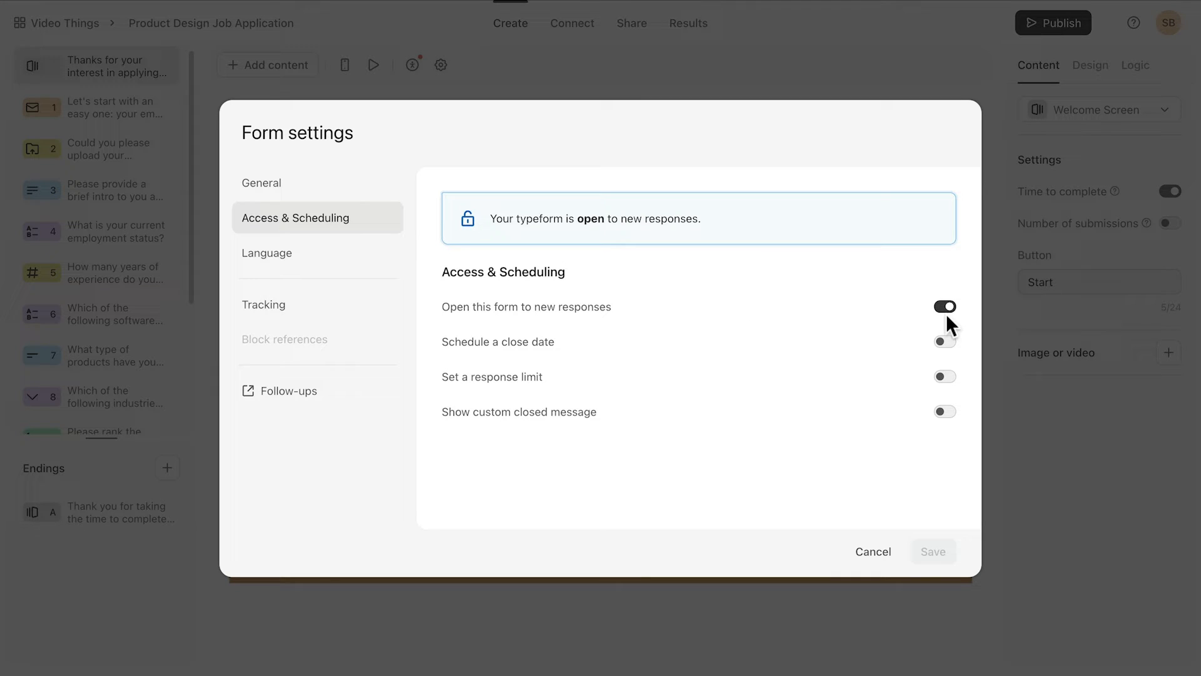
click(945, 342)
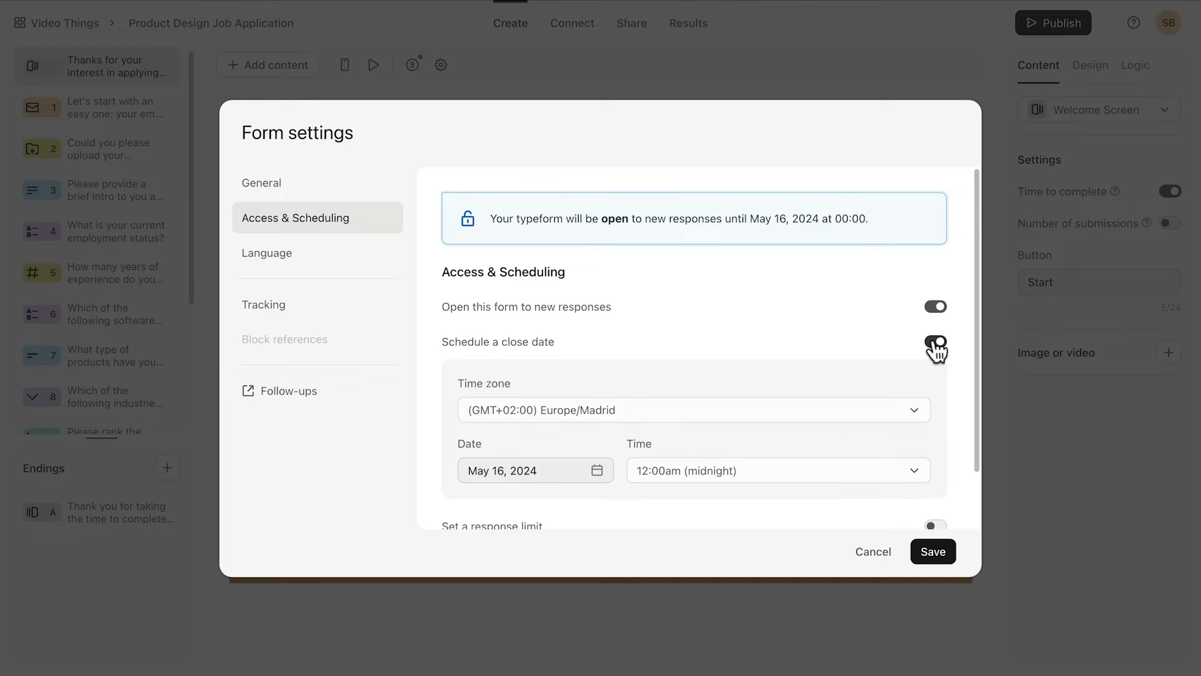
scroll(733, 357, down, 2)
click(486, 418)
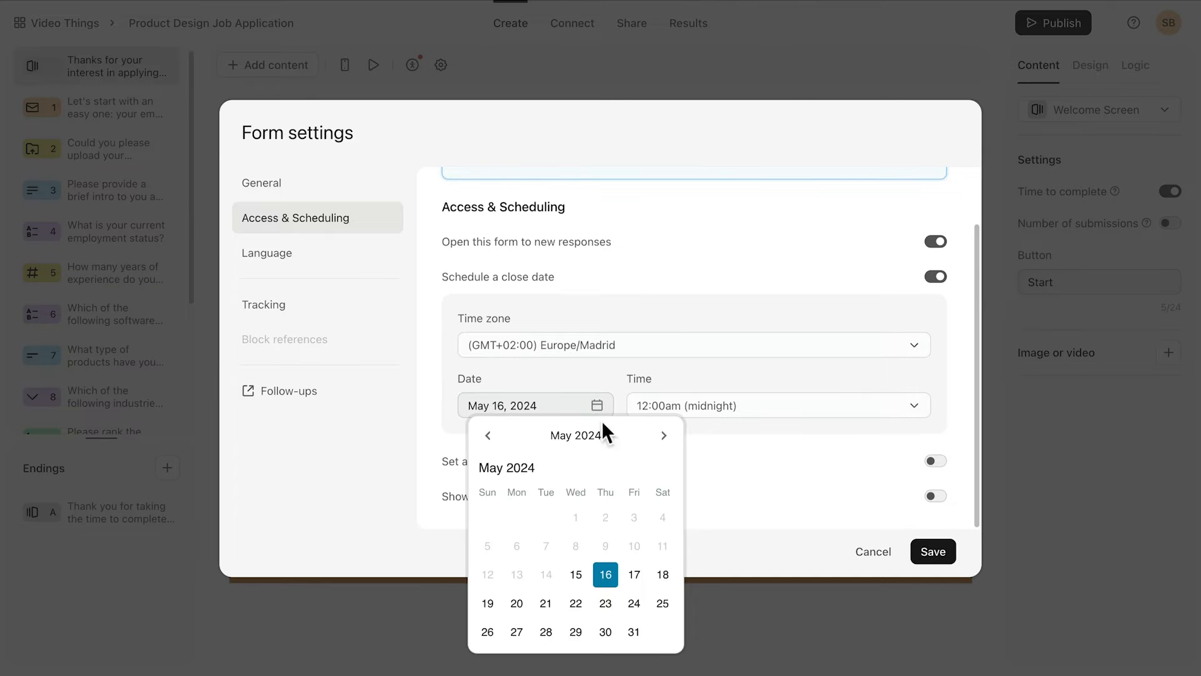
click(662, 437)
click(488, 609)
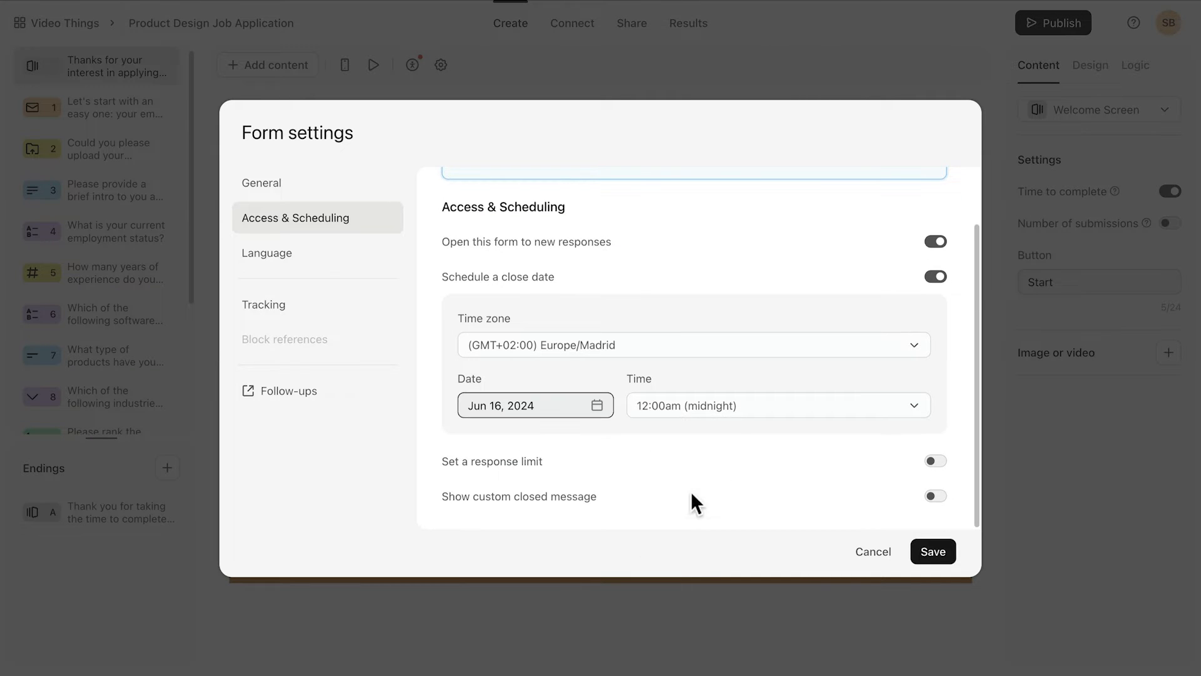
click(755, 406)
click(700, 236)
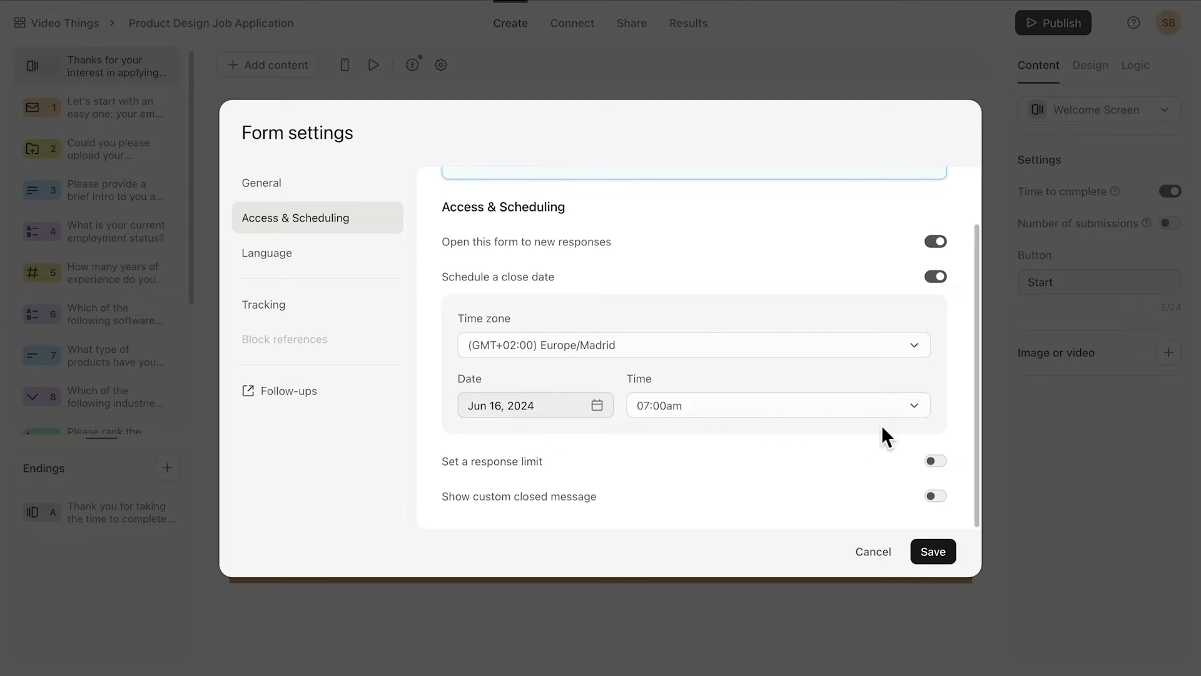
click(936, 277)
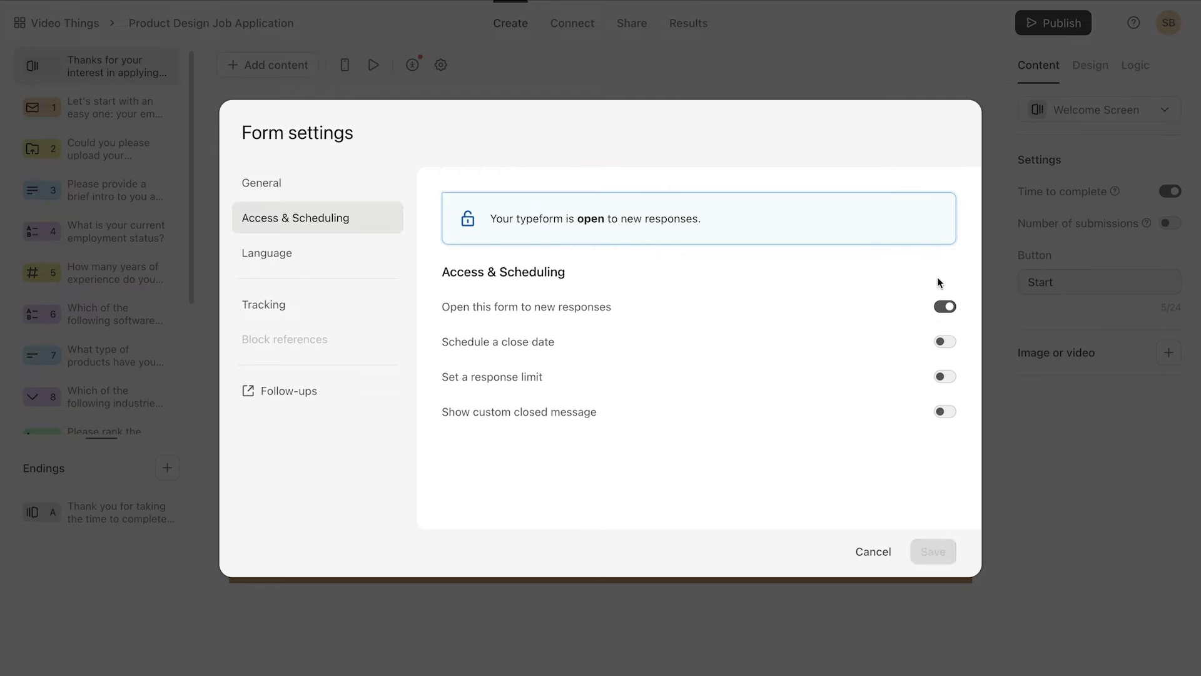
Turn on a response limit and change its value from 100 to 150.
click(945, 379)
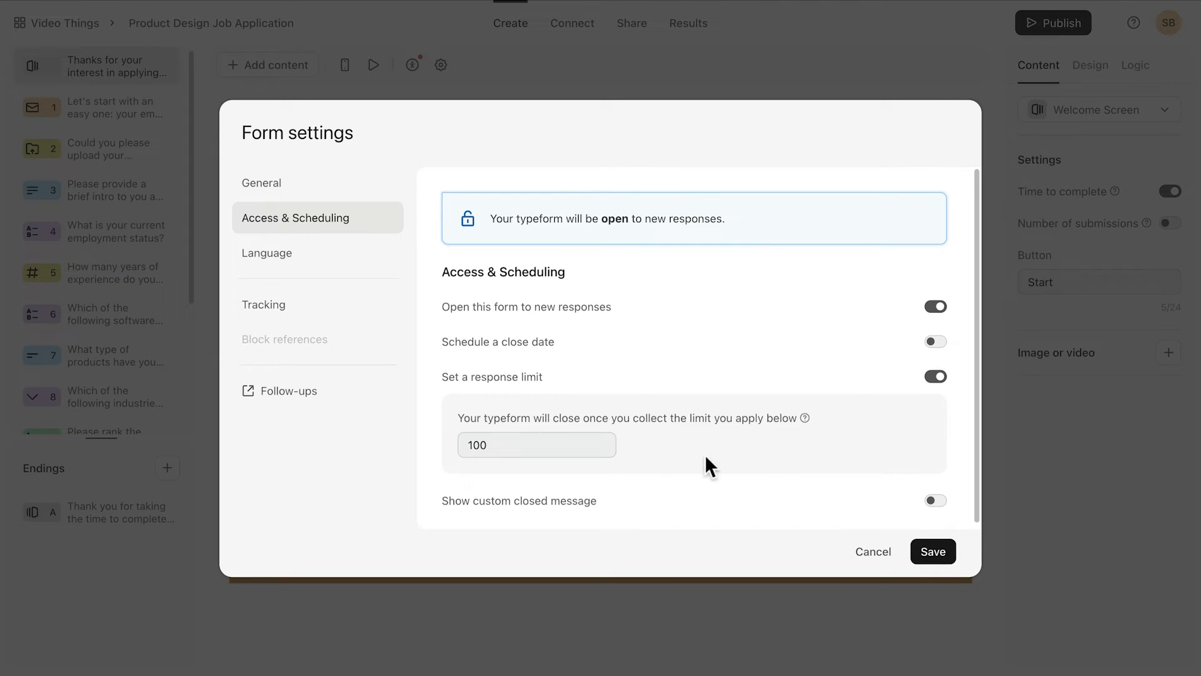
click(513, 441)
key(BackSpace)
key(BackSpace)
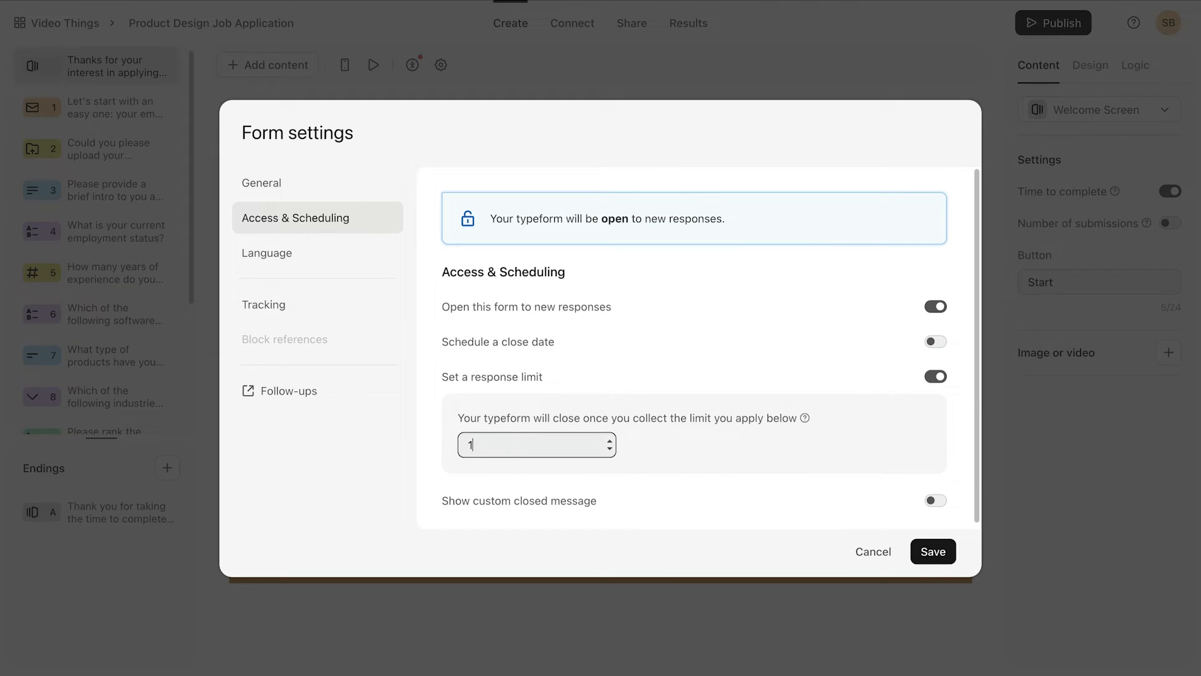
text(50)
click(657, 474)
key(Tab)
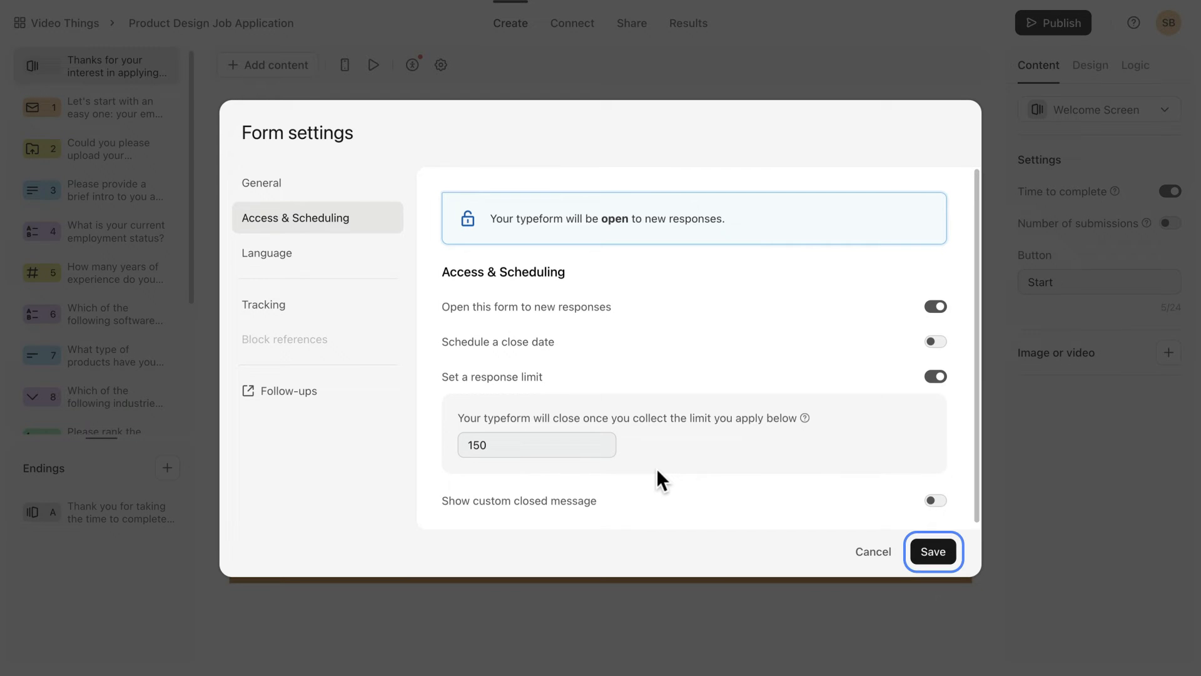
click(656, 469)
Re-enable the scheduled close date of Jun 16, 2024 at midnight, Europe/Madrid.
click(935, 342)
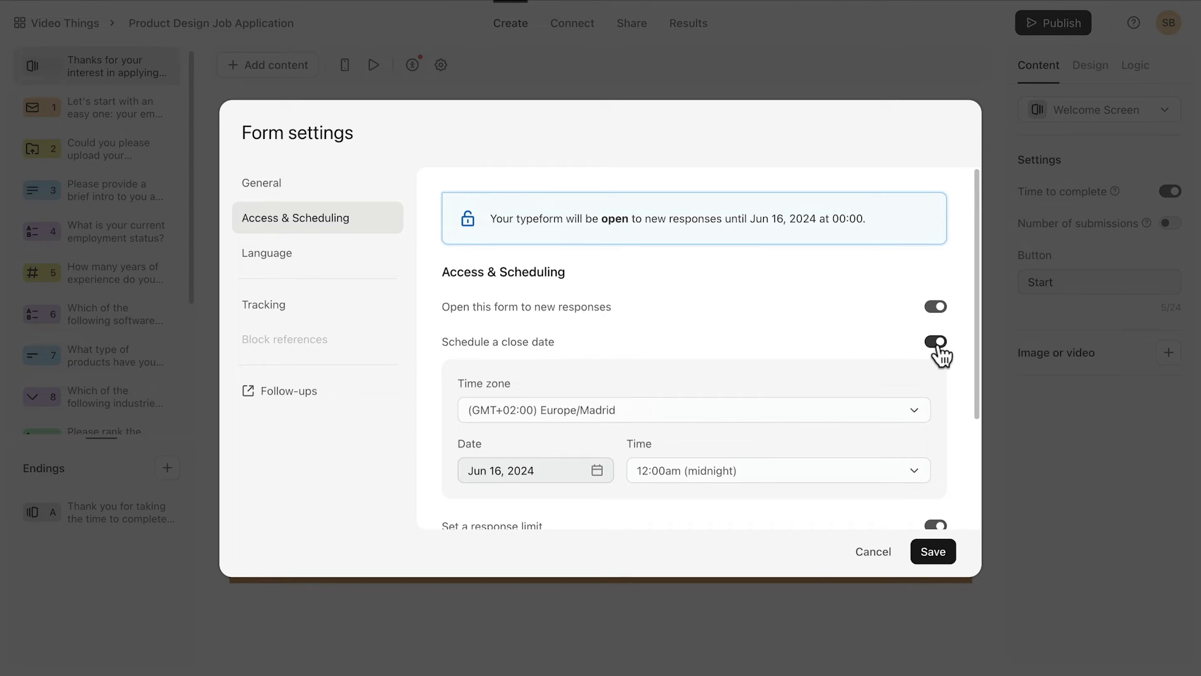
scroll(941, 353, down, 2)
scroll(941, 354, down, 2)
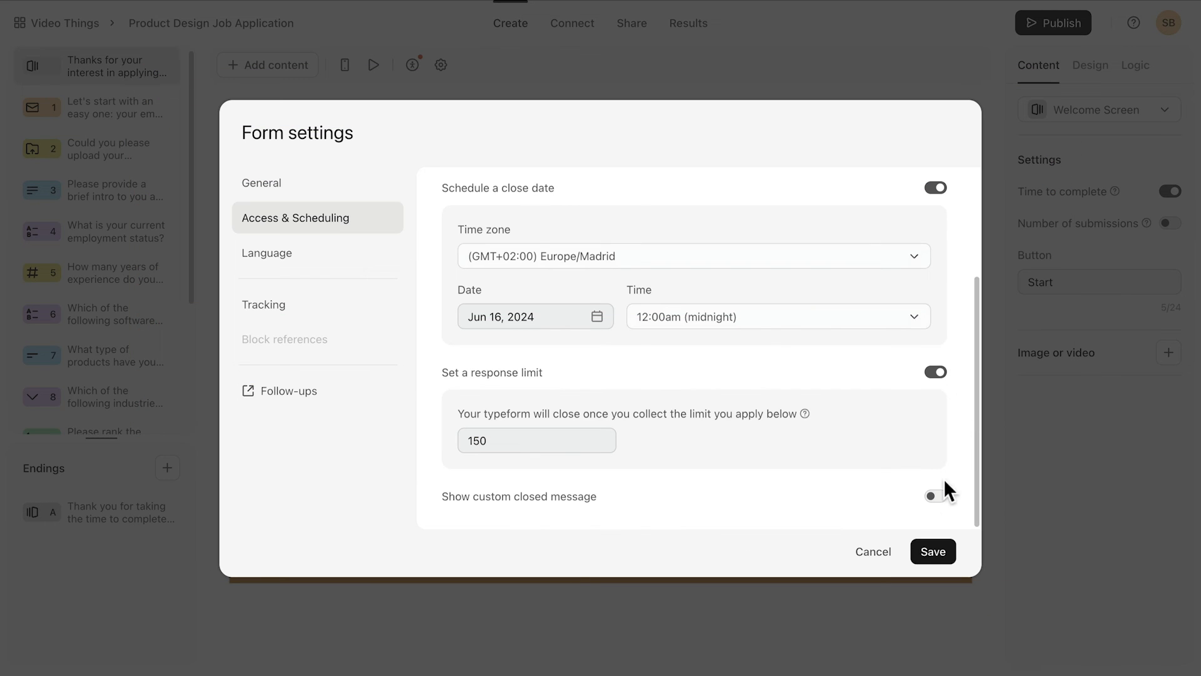
Enable a custom closed message titled 'This job application is now closed.' with a no-longer-accepting description, and save.
click(934, 495)
scroll(937, 491, down, 4)
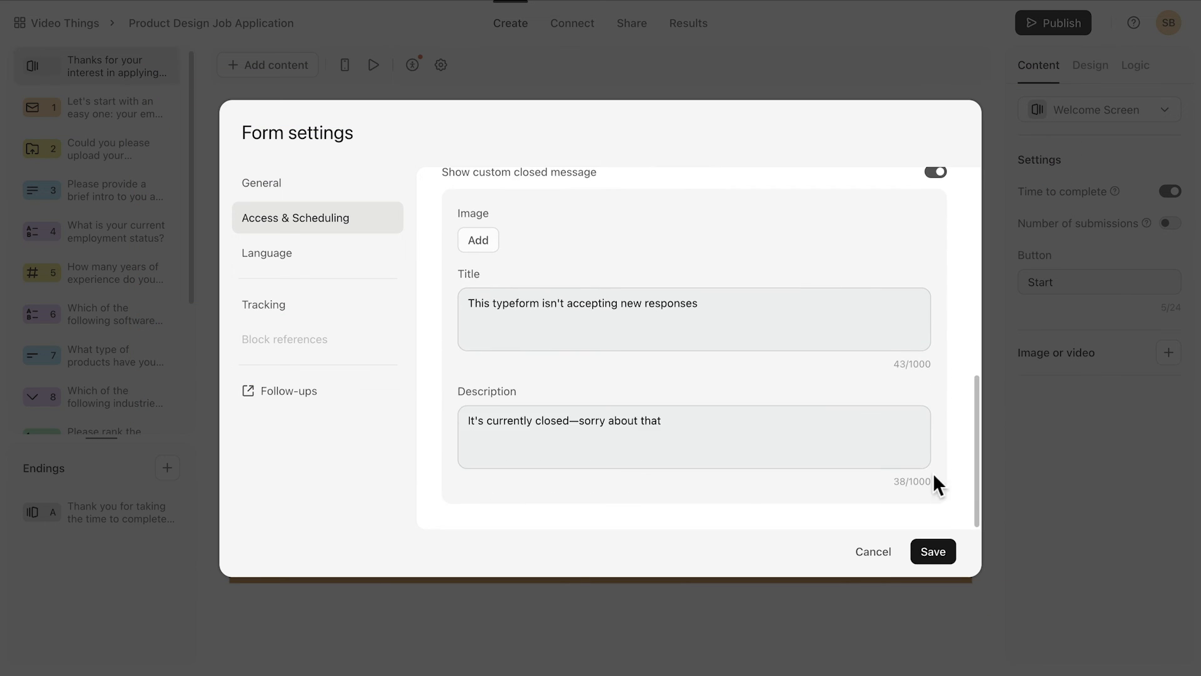
click(746, 302)
key(ctrl+a)
text(This job app)
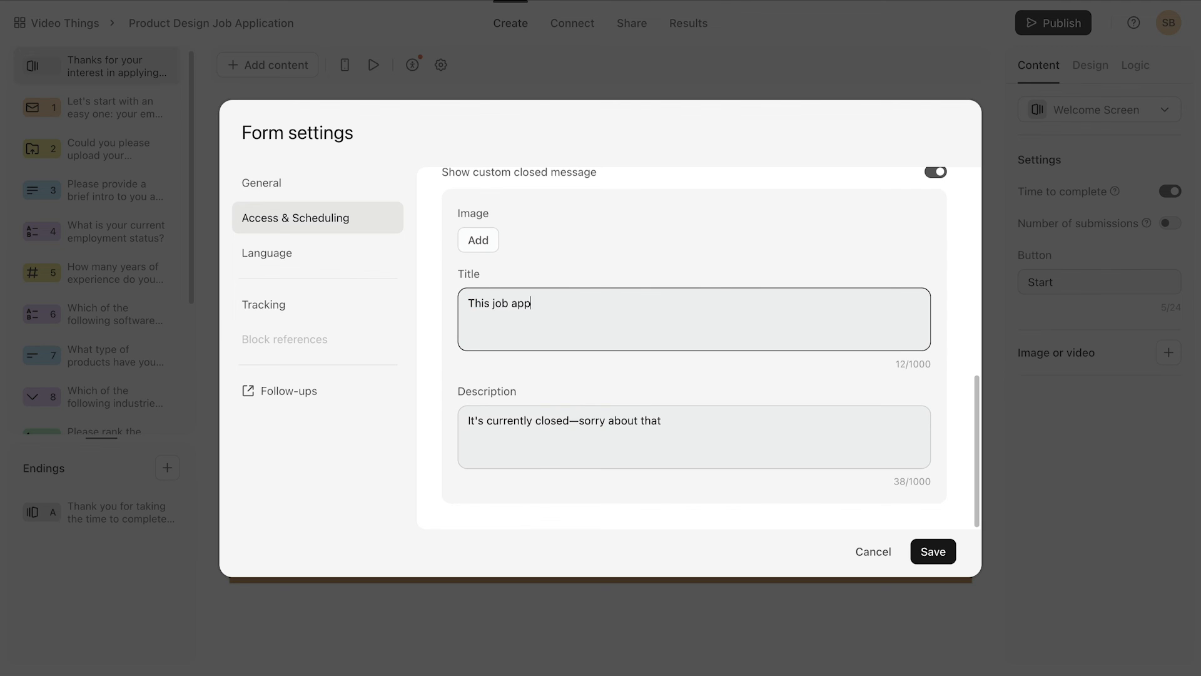
text(lication is now closed.)
click(695, 418)
key(ctrl+a)
text(We ar)
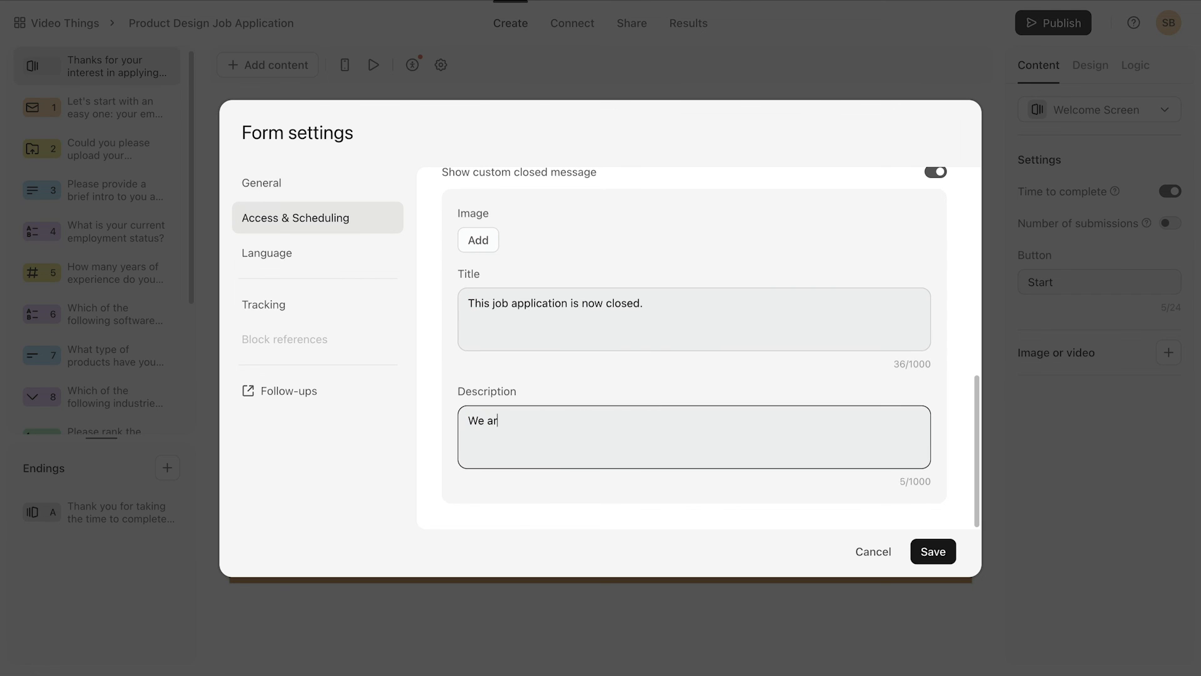
text(e no longer accepting applications for thi)
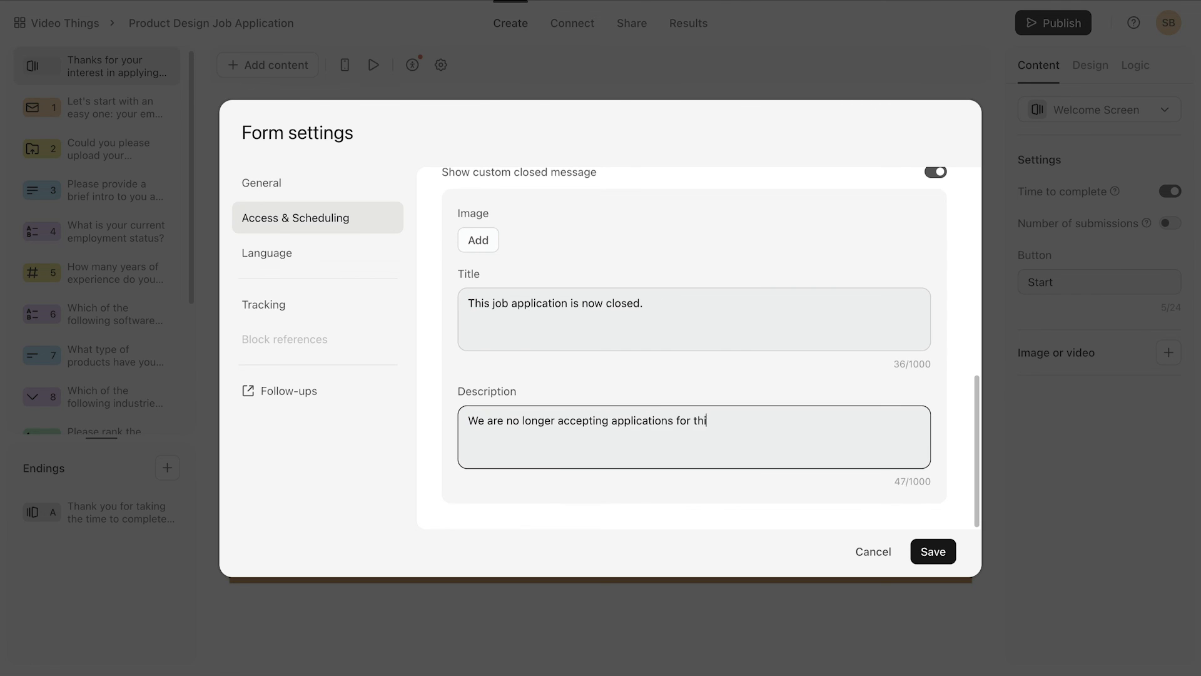
text(s position.)
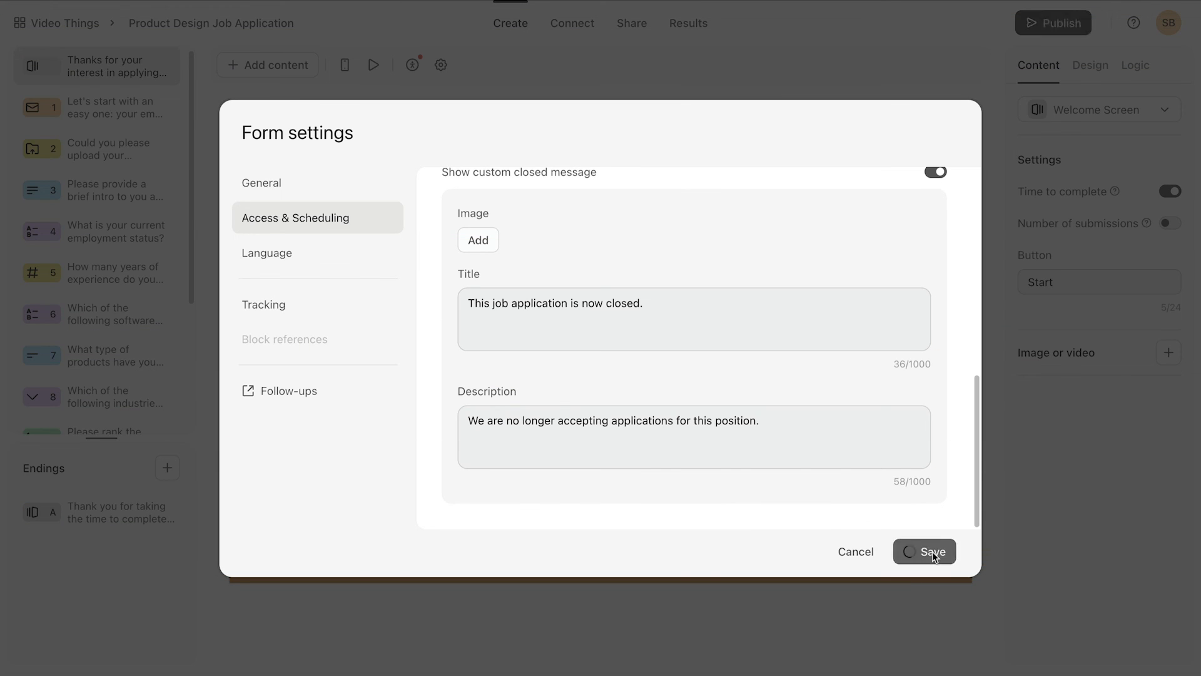
click(932, 551)
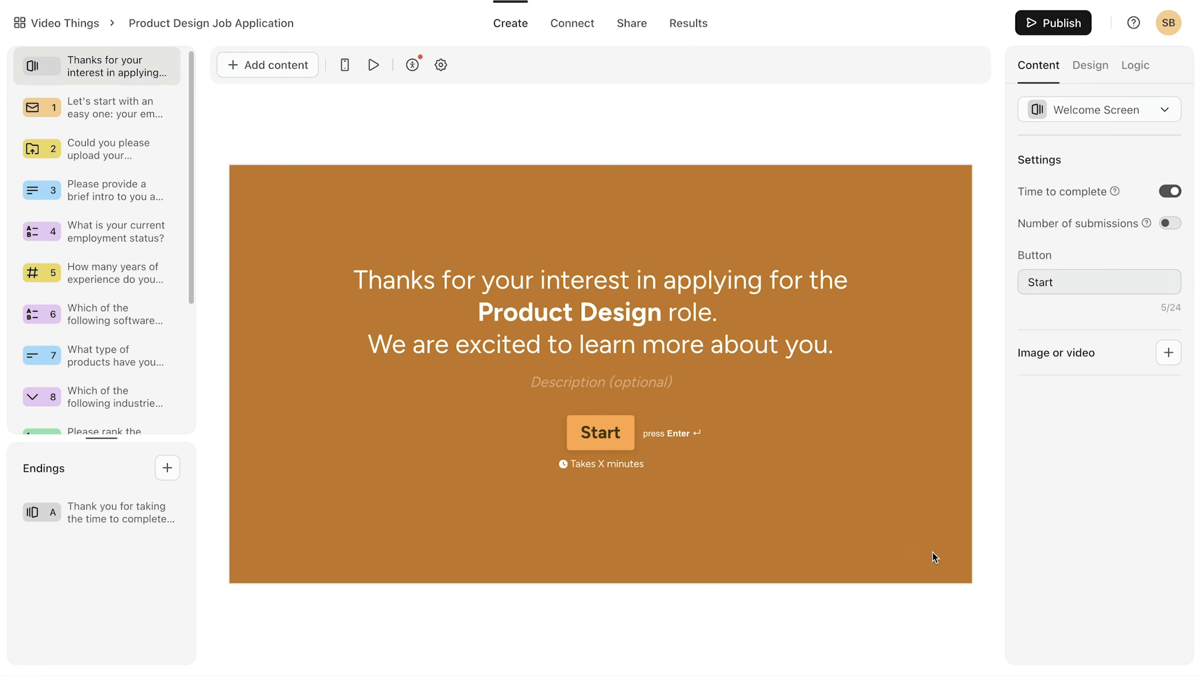